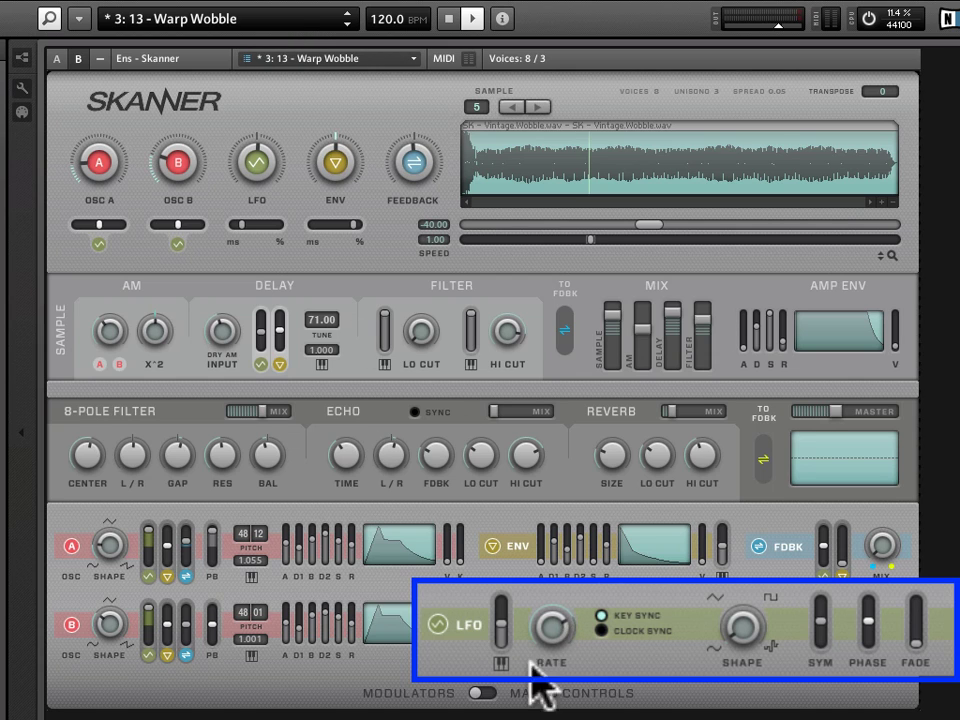
- Lower the master level slightly and examine the macro control assignments in both views, finishing on the modulator section
{"action": "mouse_move", "coordinate": [838, 412]}
{"action": "left_mouse_down"}
{"action": "mouse_move", "coordinate": [807, 416]}
{"action": "mouse_move", "coordinate": [823, 414]}
{"action": "left_mouse_up"}
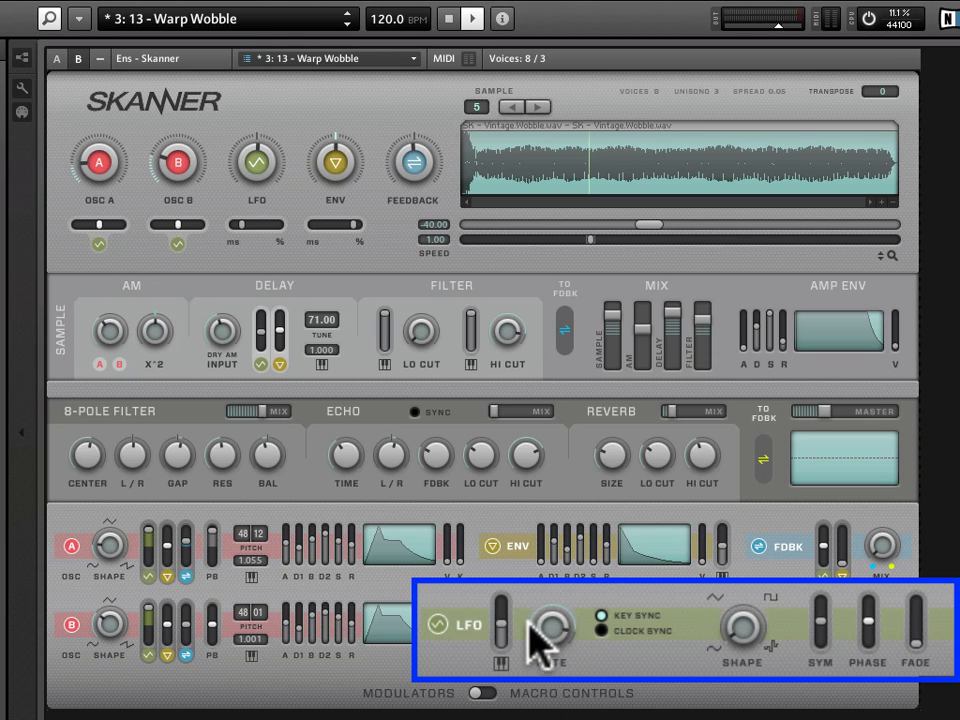
{"action": "left_click", "coordinate": [560, 690]}
{"action": "left_click", "coordinate": [489, 692]}
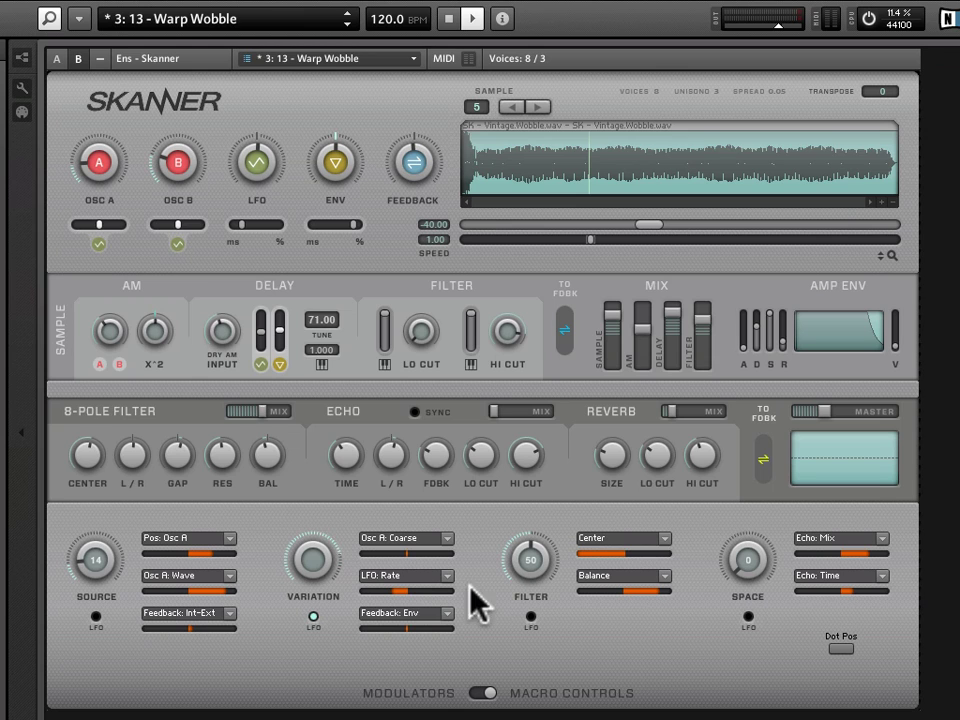
{"action": "left_click", "coordinate": [60, 62]}
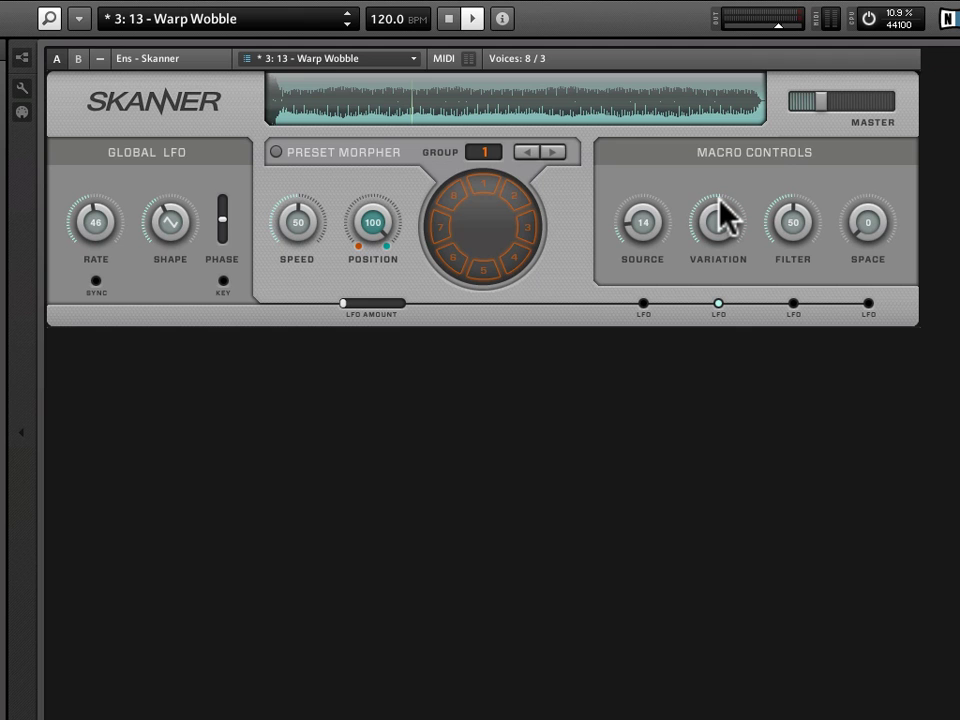
{"action": "left_click", "coordinate": [78, 59]}
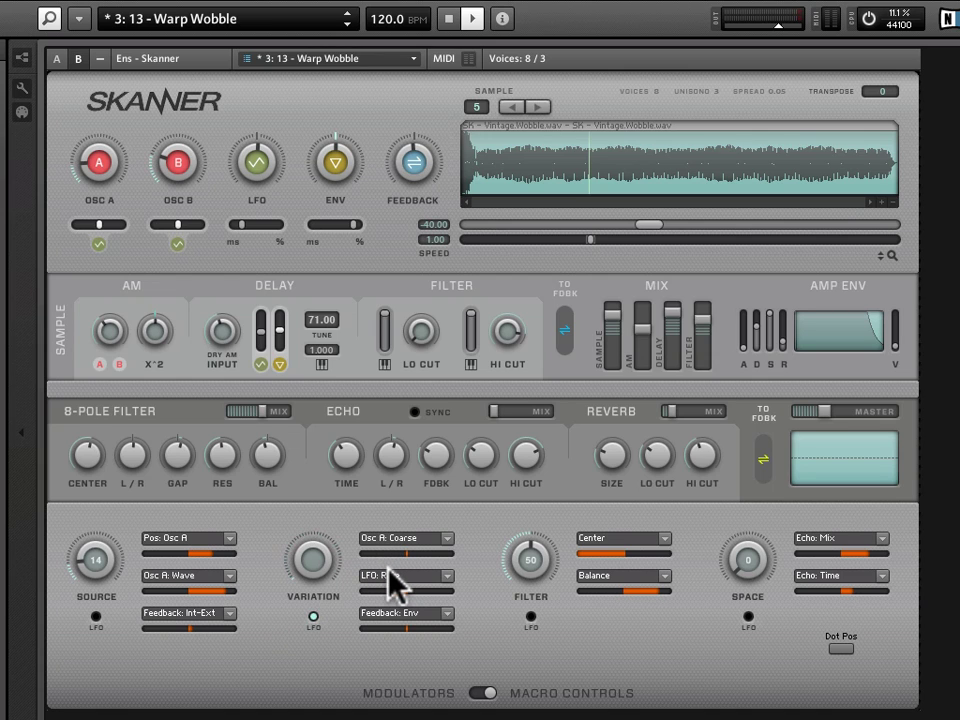
{"action": "left_click", "coordinate": [314, 616]}
{"action": "left_click", "coordinate": [470, 688]}
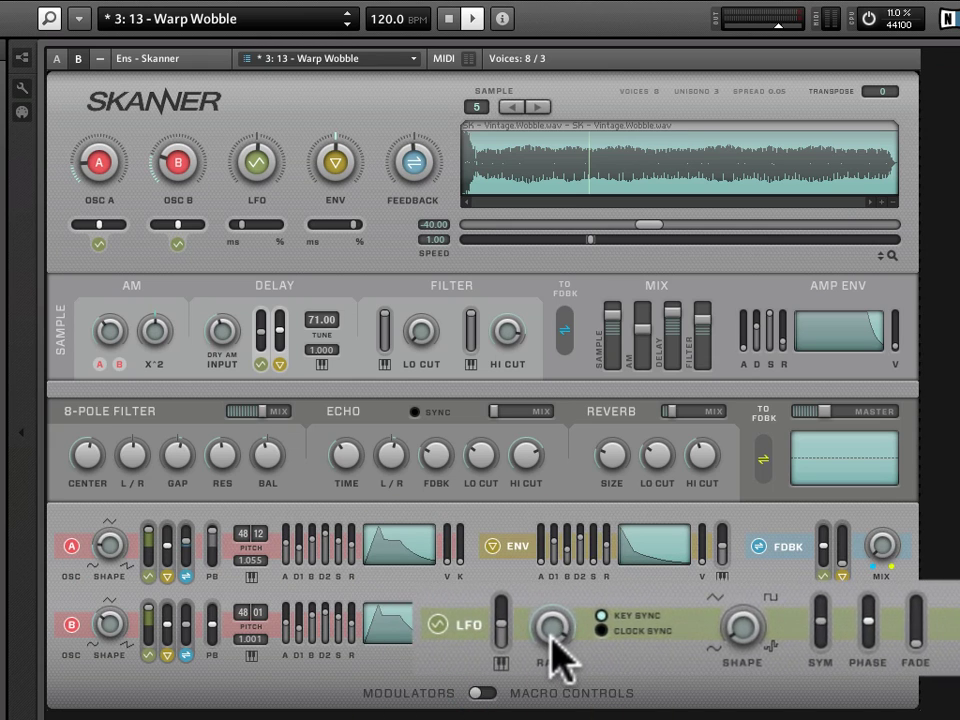
{"action": "left_click", "coordinate": [607, 681]}
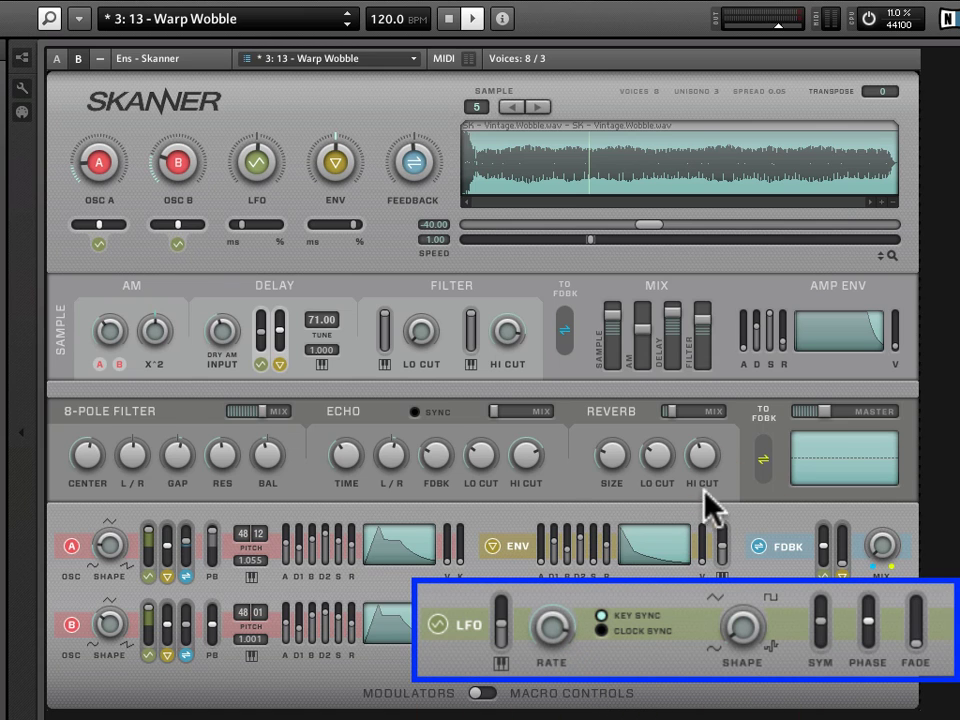
- Try out the LFO rate's keyboard tracking amount and return it to the middle setting
{"action": "left_click", "coordinate": [819, 411]}
{"action": "mouse_move", "coordinate": [498, 625]}
{"action": "left_mouse_down"}
{"action": "mouse_move", "coordinate": [497, 668]}
{"action": "mouse_move", "coordinate": [503, 618]}
{"action": "left_mouse_up"}
{"action": "mouse_move", "coordinate": [503, 625]}
{"action": "left_mouse_down"}
{"action": "mouse_move", "coordinate": [553, 583]}
{"action": "mouse_move", "coordinate": [553, 546]}
{"action": "mouse_move", "coordinate": [503, 582]}
{"action": "mouse_move", "coordinate": [497, 697]}
{"action": "mouse_move", "coordinate": [501, 628]}
{"action": "left_mouse_up"}
{"action": "left_click", "coordinate": [503, 637]}
{"action": "left_click", "coordinate": [503, 637]}
{"action": "left_click_drag", "start_coordinate": [508, 638], "coordinate": [510, 662]}
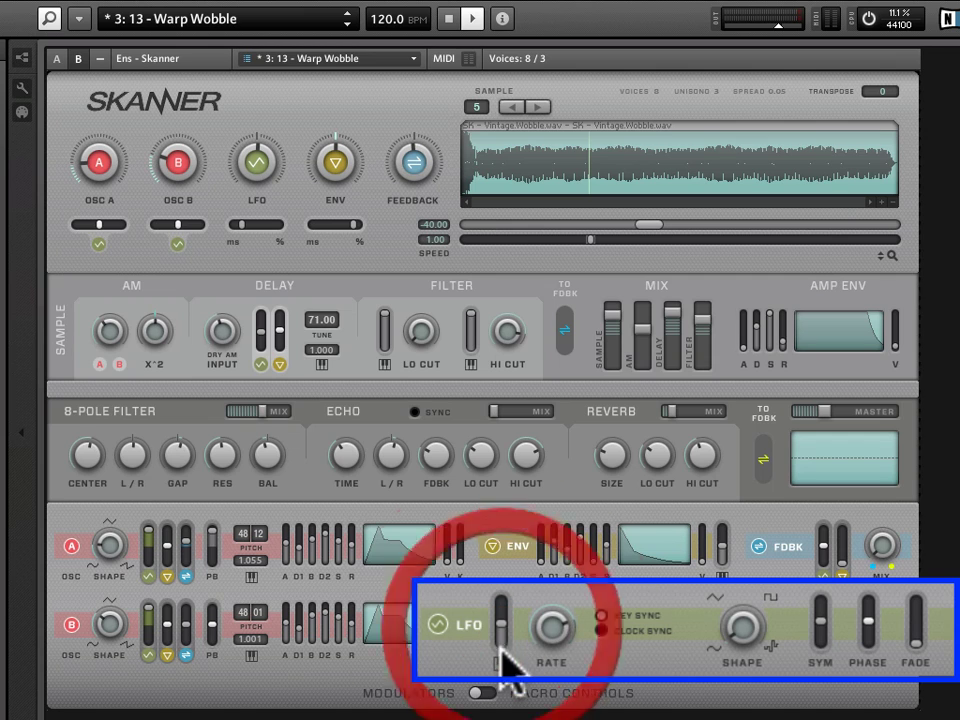
- Turn off the LFO's Key Sync and turn on its Clock Sync
{"action": "left_click", "coordinate": [619, 614]}
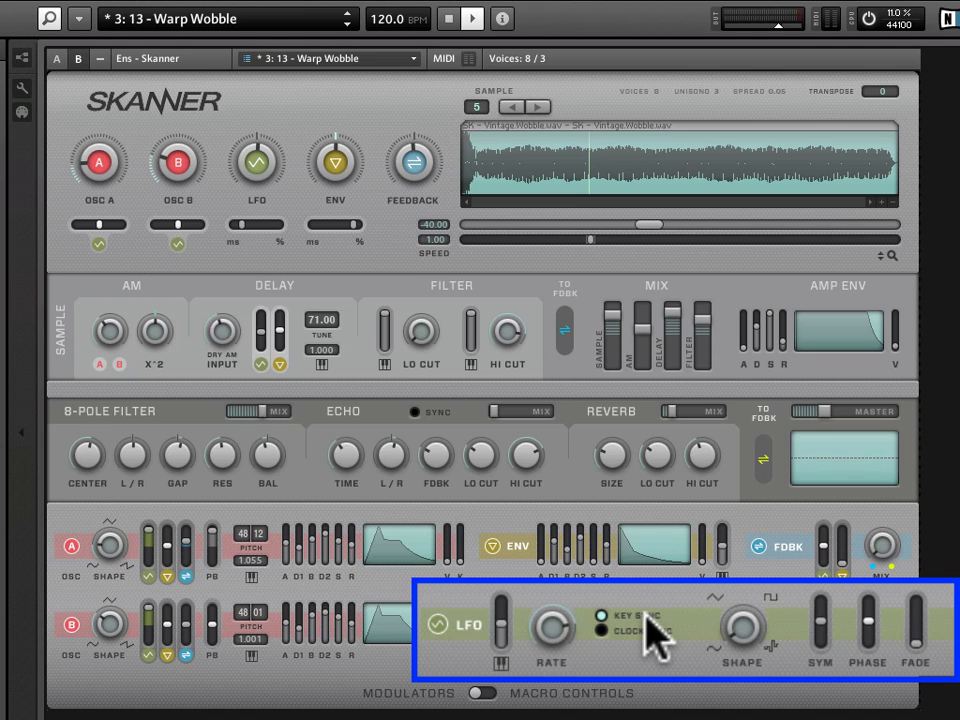
{"action": "left_click", "coordinate": [603, 616]}
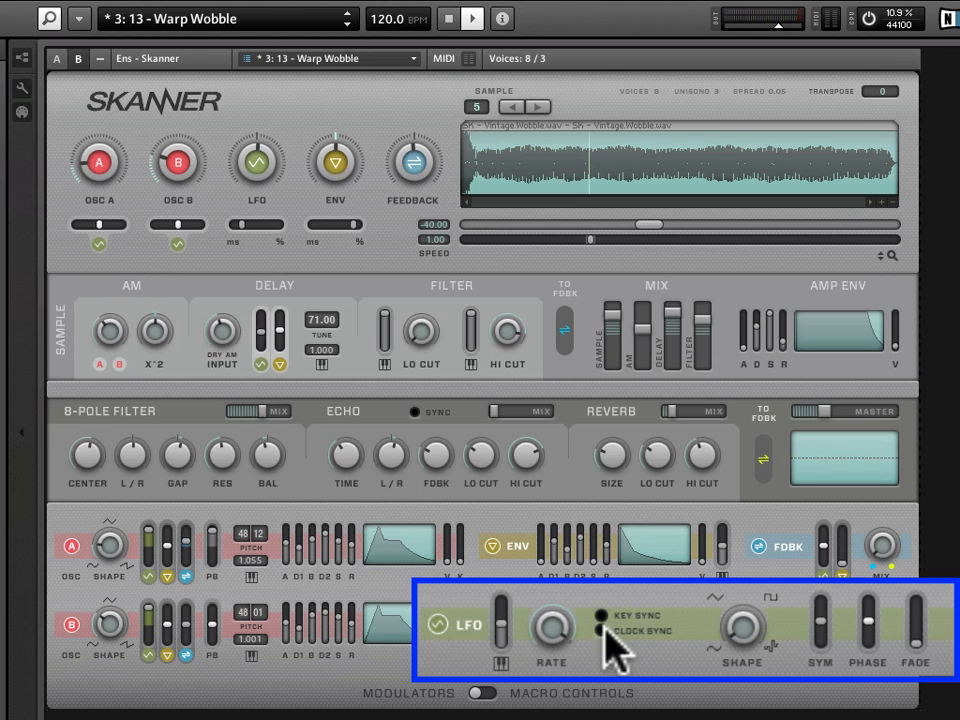
{"action": "left_click", "coordinate": [601, 630]}
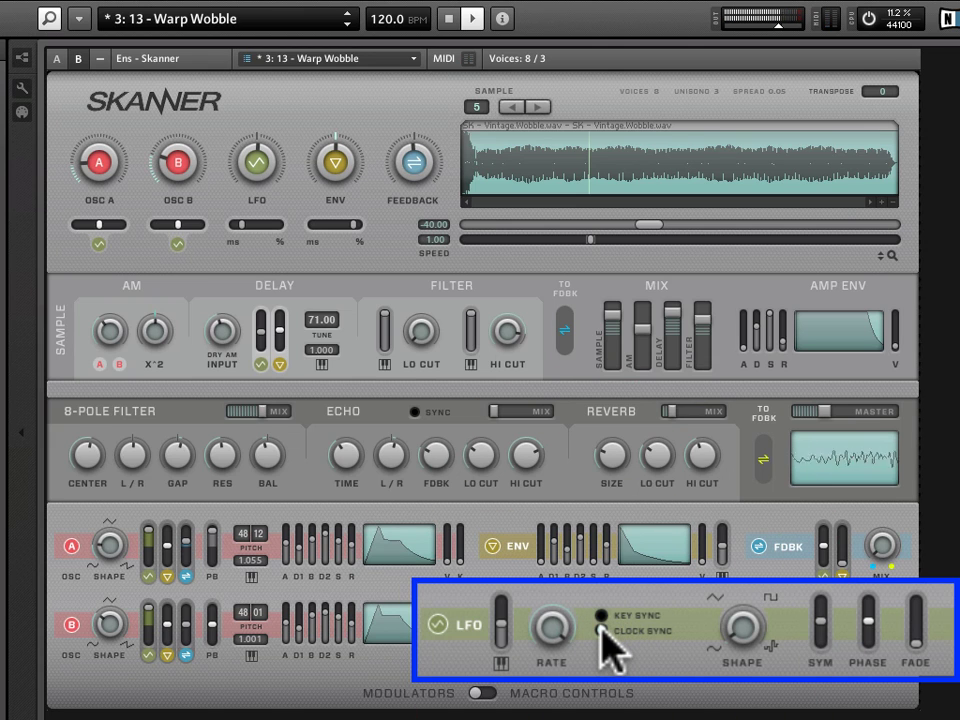
{"action": "left_click", "coordinate": [601, 631]}
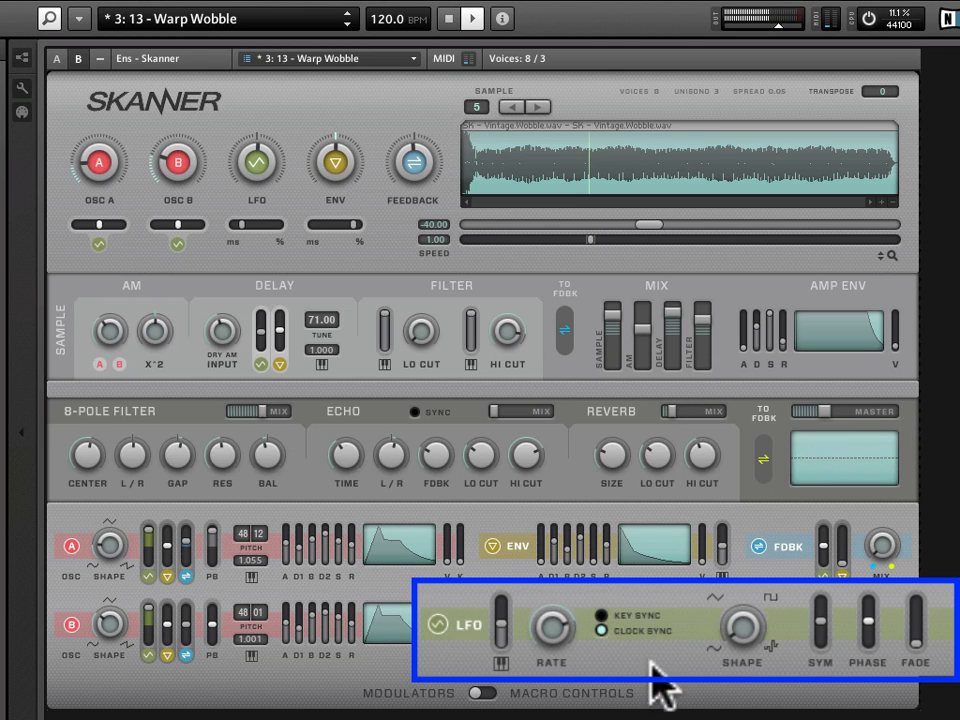
- Switch the LFO's Key Sync and Clock Sync on and off repeatedly, leaving only Key Sync enabled
{"action": "left_click", "coordinate": [600, 617]}
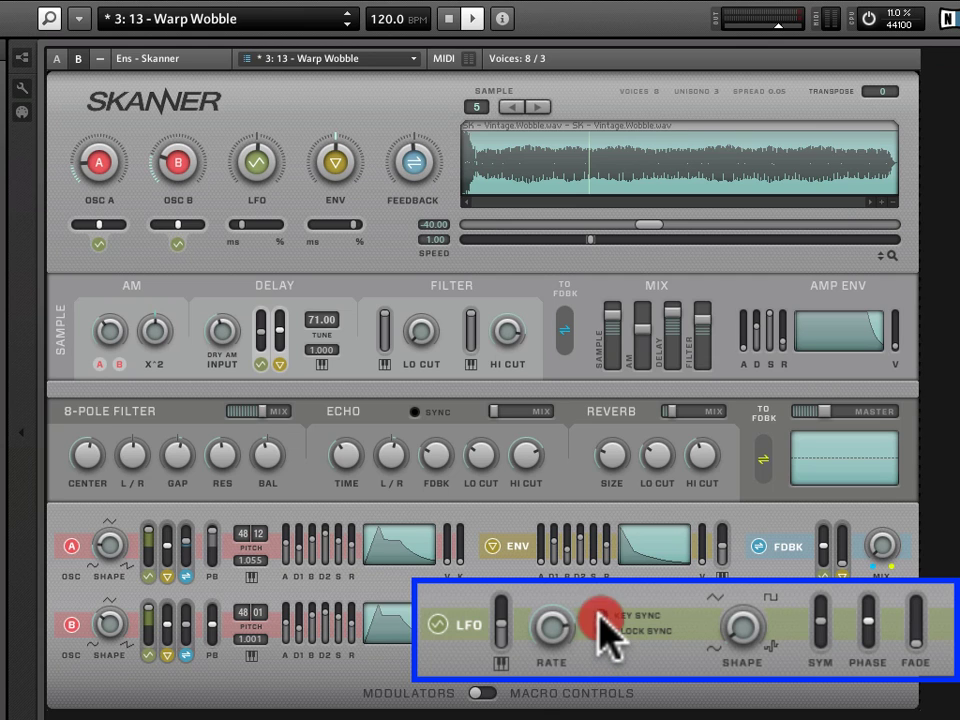
{"action": "left_click", "coordinate": [598, 616]}
{"action": "left_click", "coordinate": [599, 618]}
{"action": "left_click", "coordinate": [601, 624]}
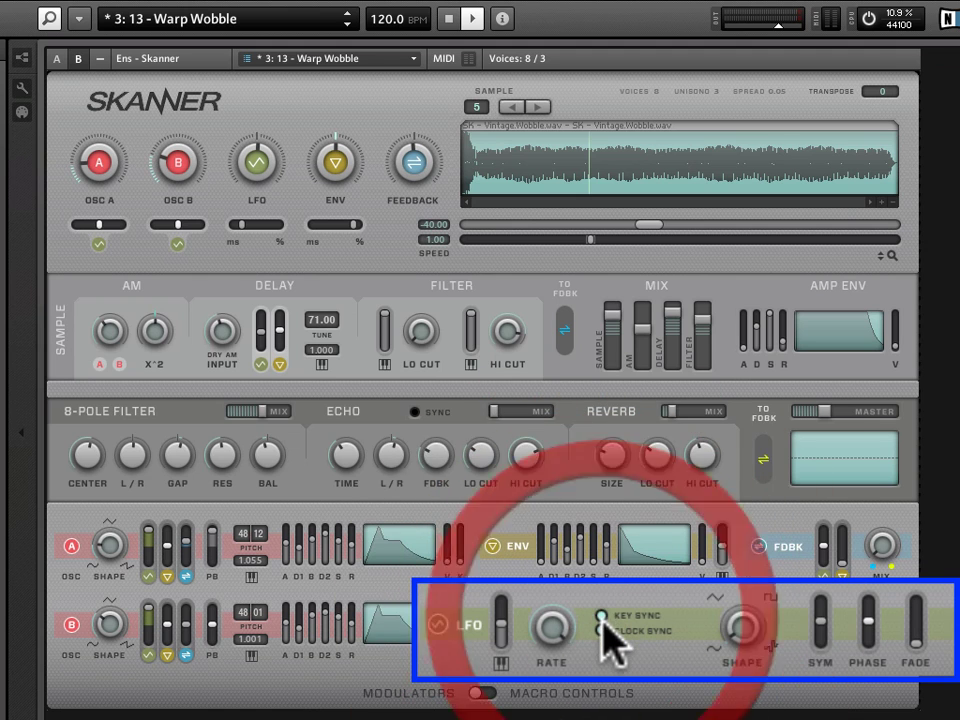
{"action": "left_click", "coordinate": [601, 618]}
{"action": "left_click", "coordinate": [601, 620]}
{"action": "left_click", "coordinate": [601, 622]}
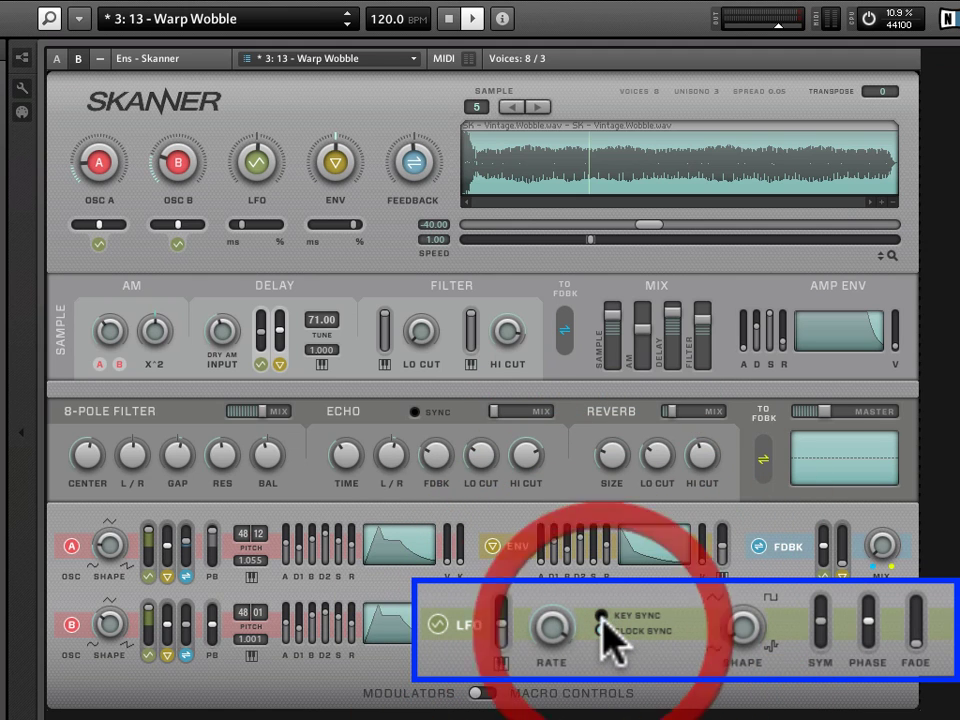
{"action": "left_click", "coordinate": [601, 620]}
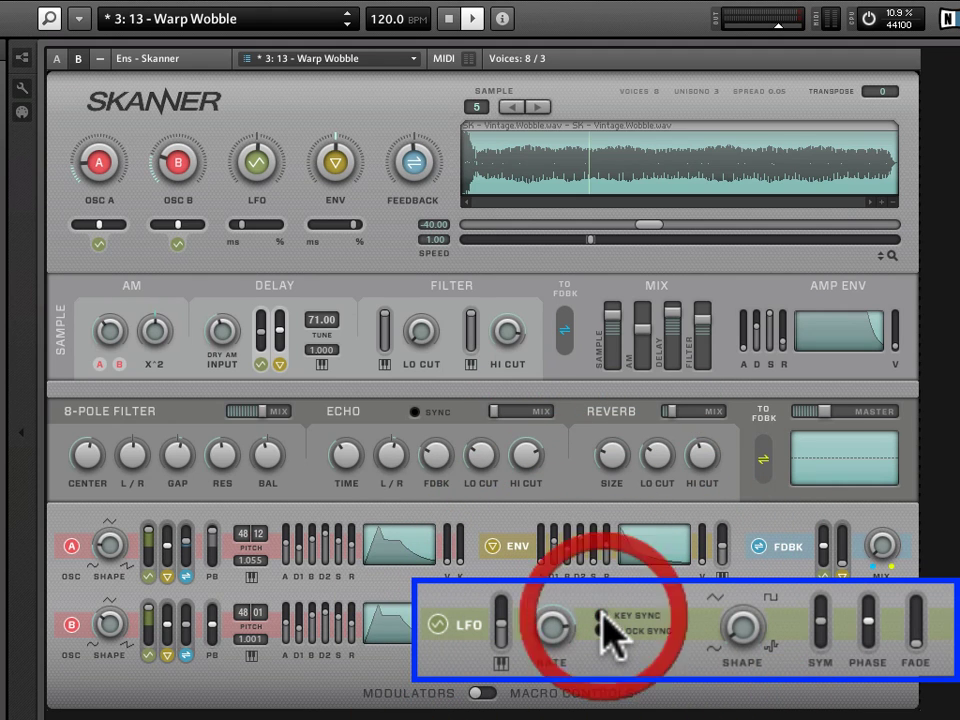
{"action": "left_click", "coordinate": [601, 617]}
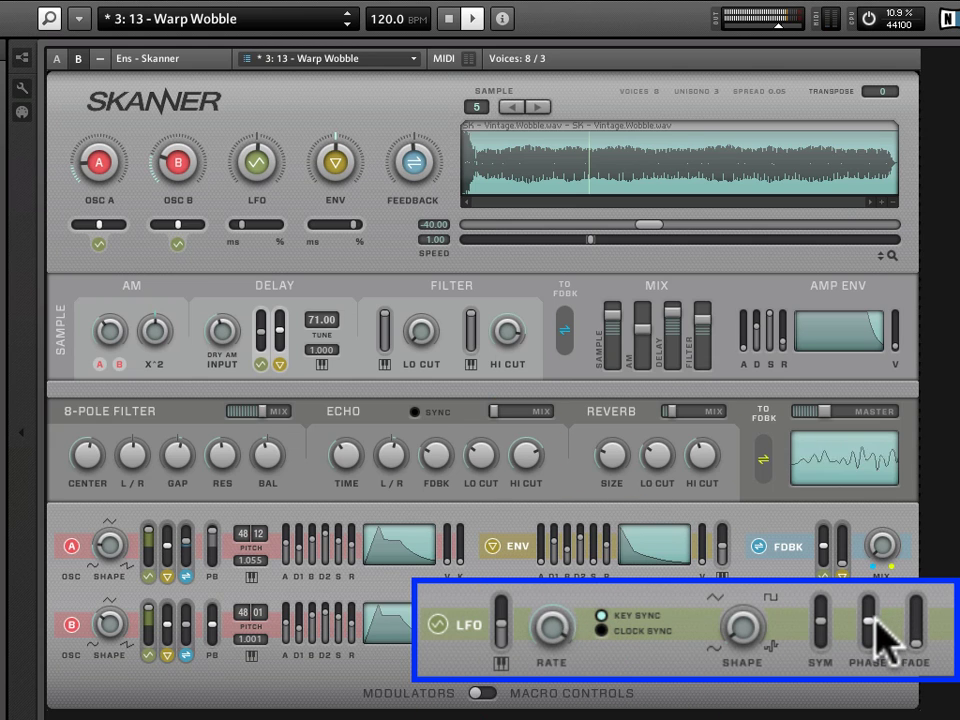
- Vary the LFO phase between its extremes, return it to the middle, and turn Key Sync off
{"action": "mouse_move", "coordinate": [873, 620]}
{"action": "left_mouse_down"}
{"action": "mouse_move", "coordinate": [834, 566]}
{"action": "mouse_move", "coordinate": [840, 548]}
{"action": "mouse_move", "coordinate": [883, 606]}
{"action": "mouse_move", "coordinate": [874, 621]}
{"action": "mouse_move", "coordinate": [872, 558]}
{"action": "mouse_move", "coordinate": [872, 598]}
{"action": "left_mouse_up"}
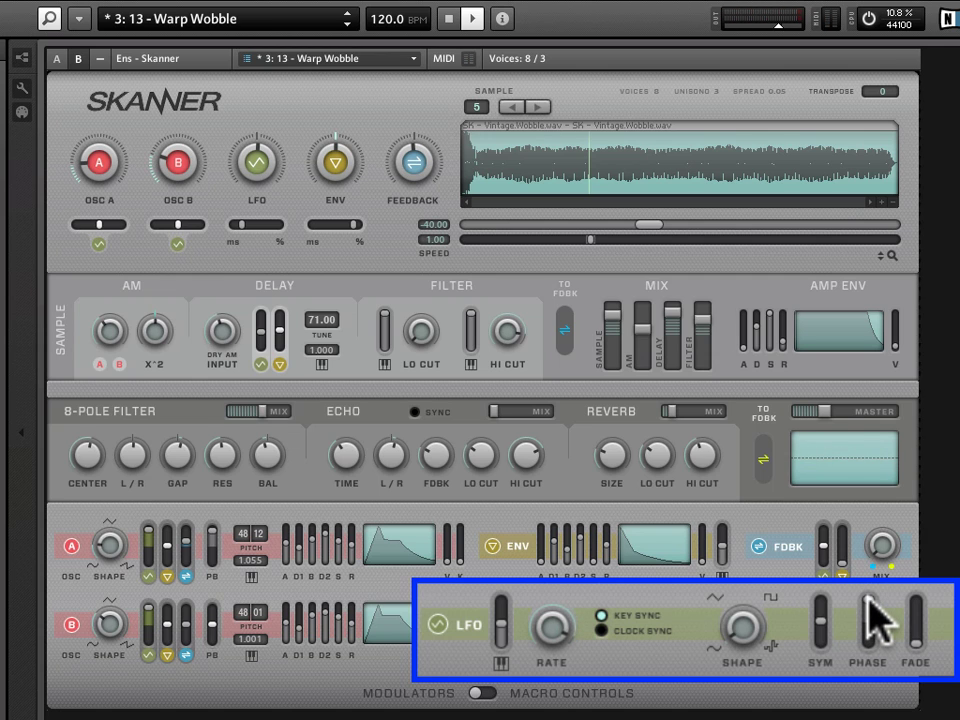
{"action": "left_click_drag", "start_coordinate": [878, 620], "coordinate": [872, 606]}
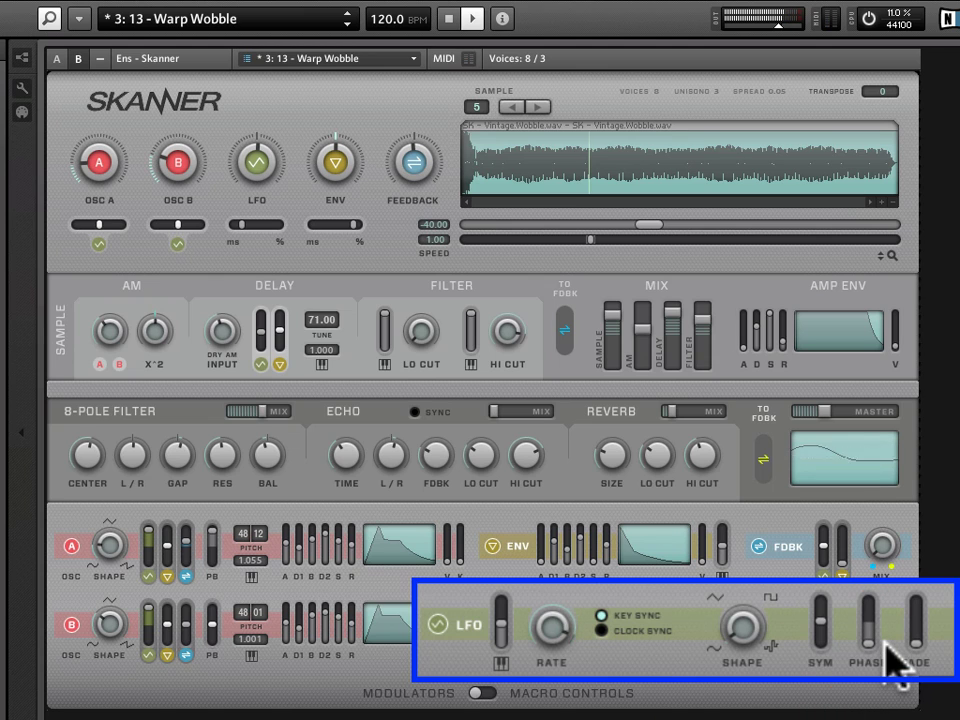
{"action": "left_click_drag", "start_coordinate": [868, 624], "coordinate": [876, 594]}
{"action": "left_click_drag", "start_coordinate": [878, 641], "coordinate": [870, 600]}
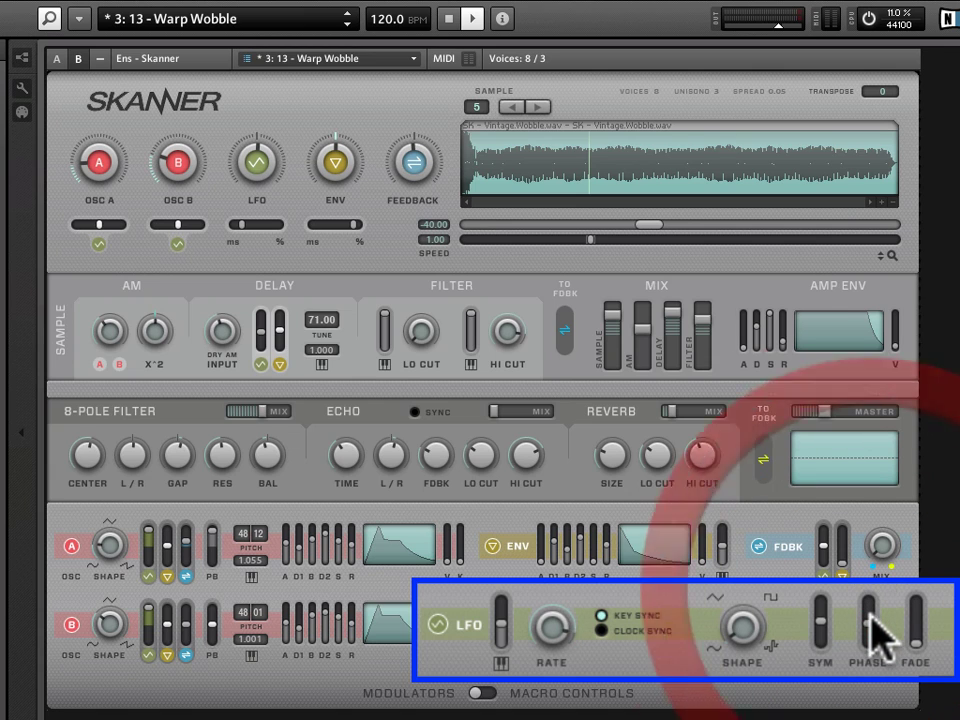
{"action": "left_click", "coordinate": [602, 617]}
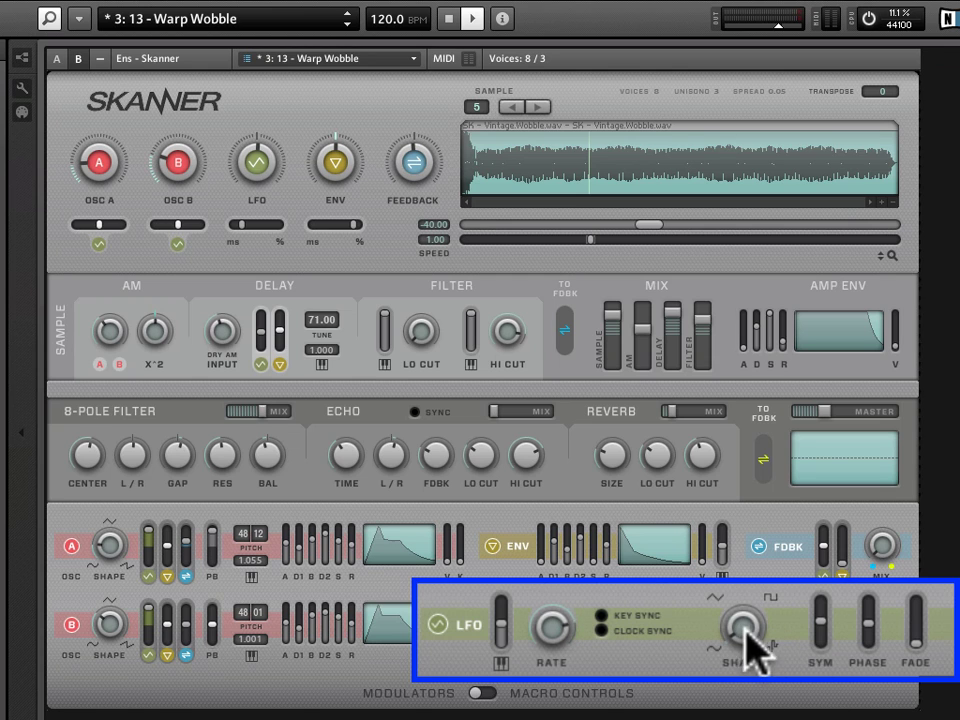
- Reset the patch by switching to the Bio Wobble preset and back to Warp Wobble
{"action": "left_click", "coordinate": [348, 24]}
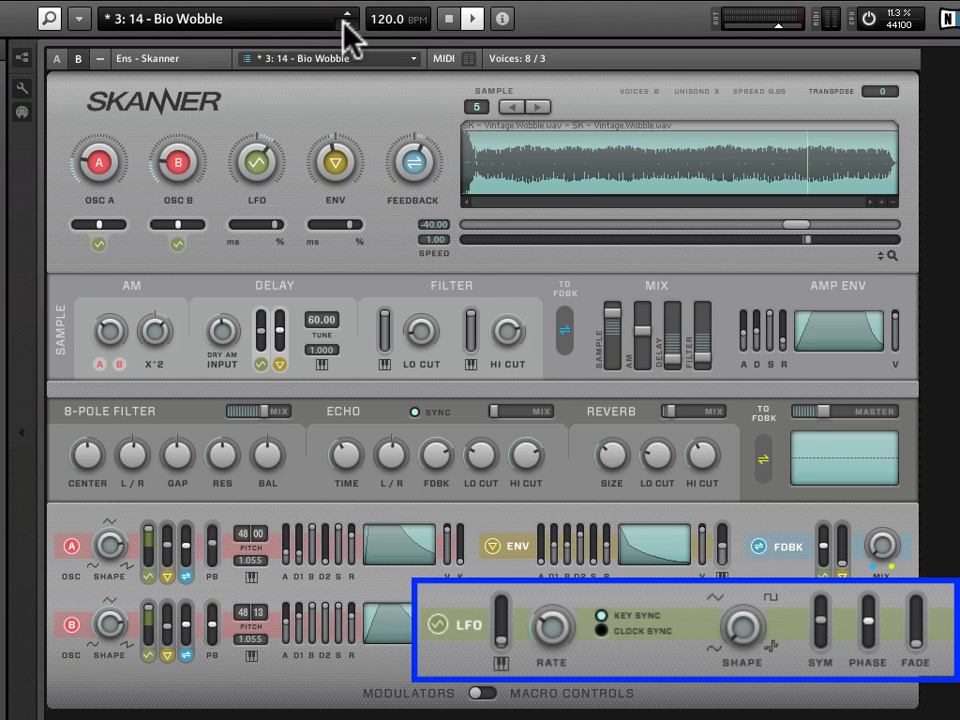
{"action": "left_click", "coordinate": [348, 14]}
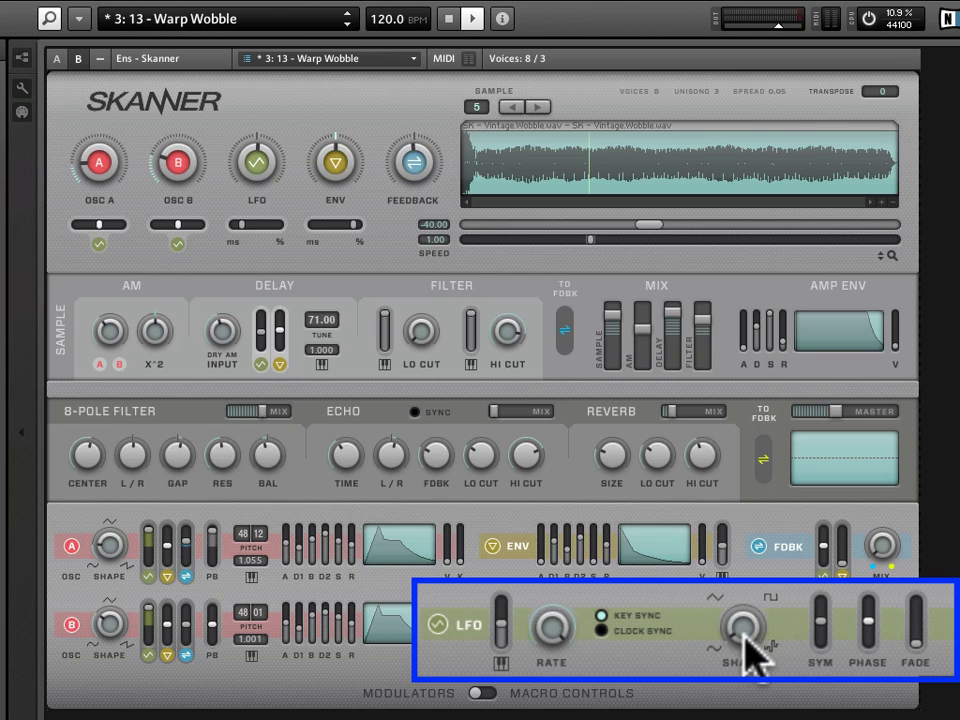
- Sweep the LFO shape from sine past triangle to the square waveform
{"action": "mouse_move", "coordinate": [742, 624]}
{"action": "left_mouse_down"}
{"action": "mouse_move", "coordinate": [745, 668]}
{"action": "mouse_move", "coordinate": [749, 633]}
{"action": "left_mouse_up"}
{"action": "left_click", "coordinate": [723, 575]}
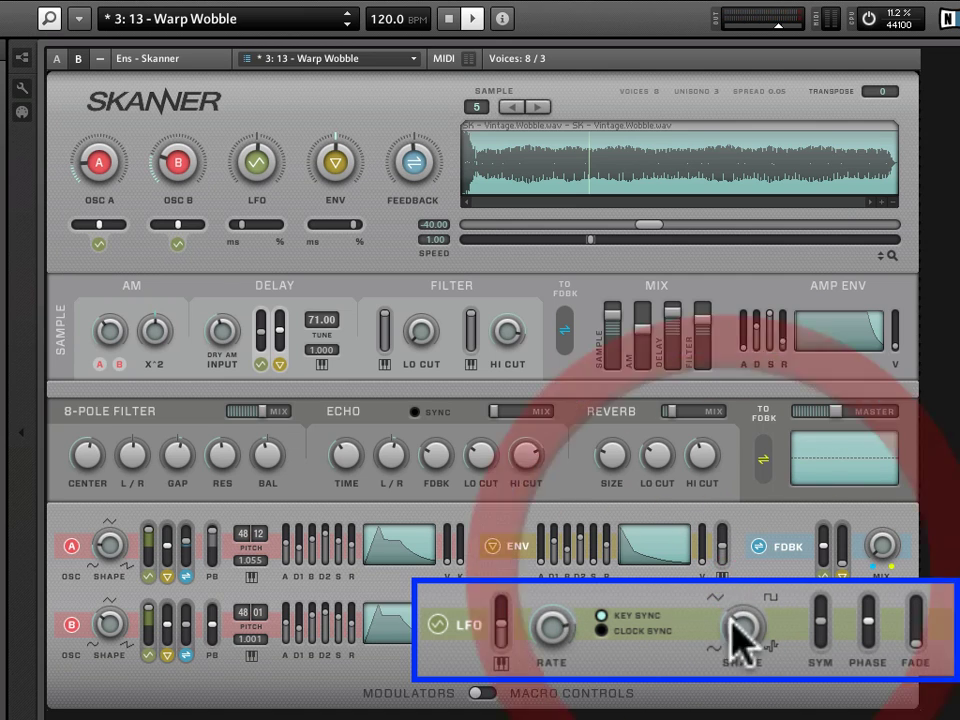
{"action": "left_click", "coordinate": [743, 630]}
{"action": "left_click_drag", "start_coordinate": [743, 630], "coordinate": [747, 596]}
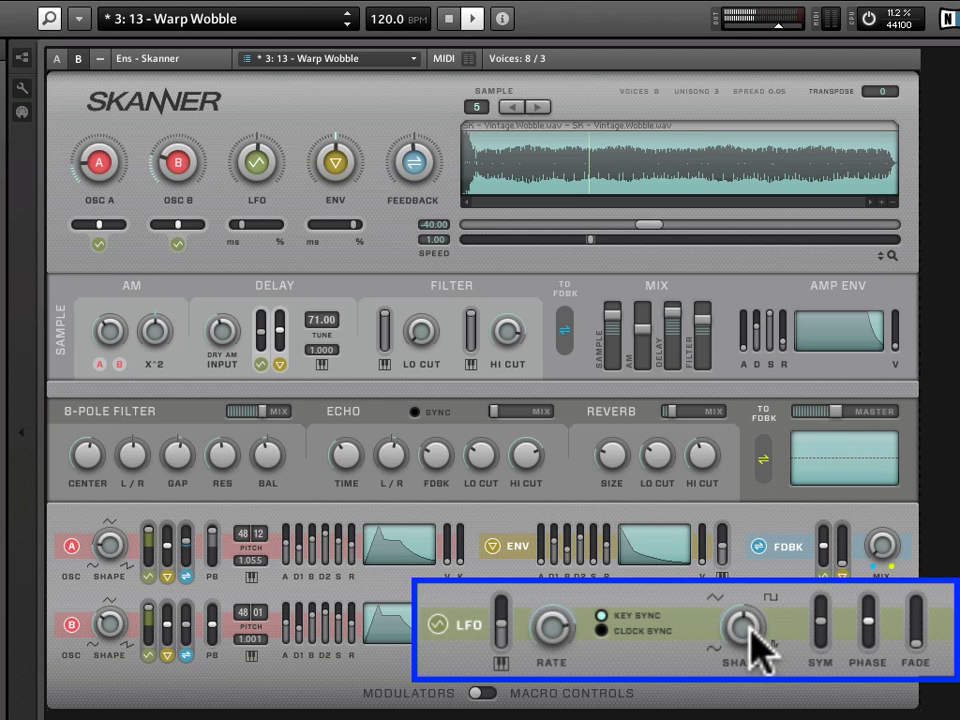
{"action": "left_click_drag", "start_coordinate": [750, 628], "coordinate": [752, 574]}
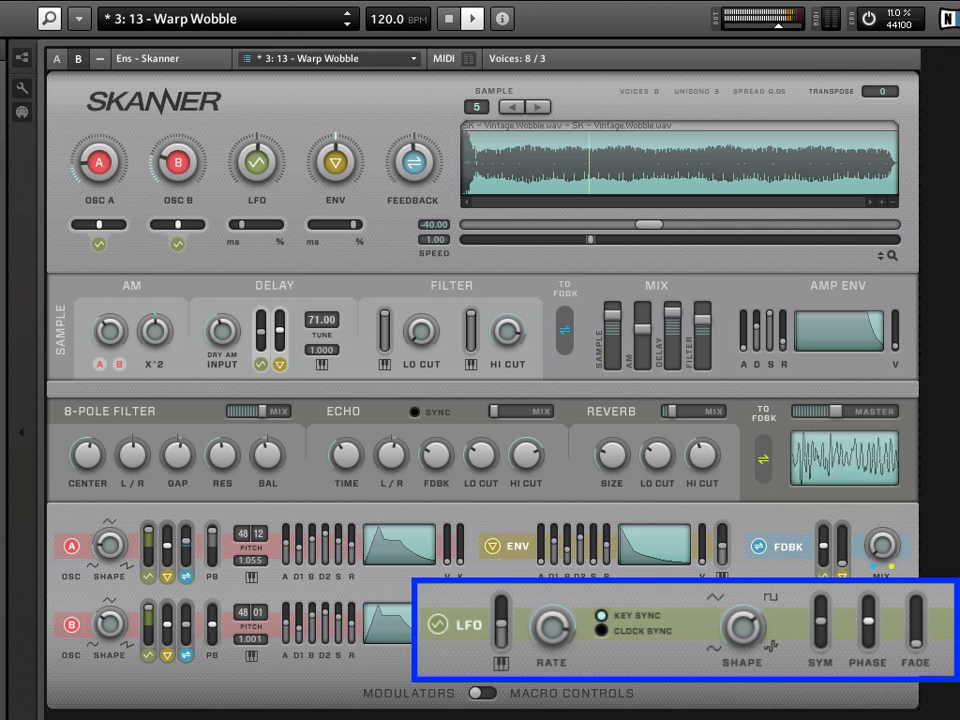
- Try the random stepped waveform as the LFO shape and return the shape to square
{"action": "mouse_move", "coordinate": [744, 672]}
{"action": "left_mouse_down"}
{"action": "mouse_move", "coordinate": [745, 648]}
{"action": "mouse_move", "coordinate": [750, 673]}
{"action": "left_mouse_up"}
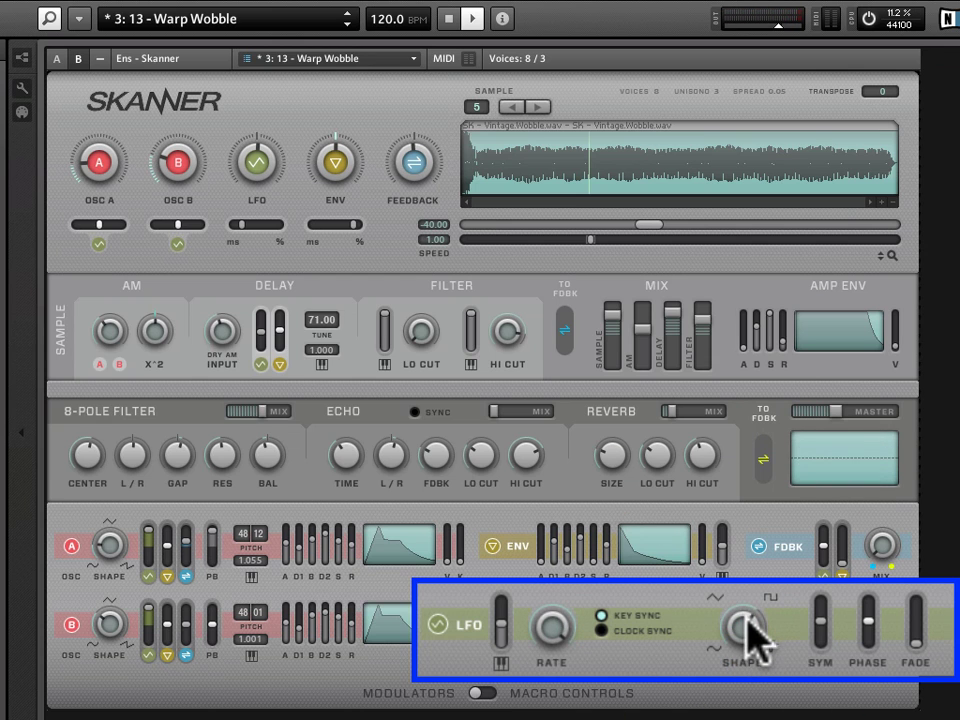
{"action": "left_click_drag", "start_coordinate": [747, 617], "coordinate": [745, 462]}
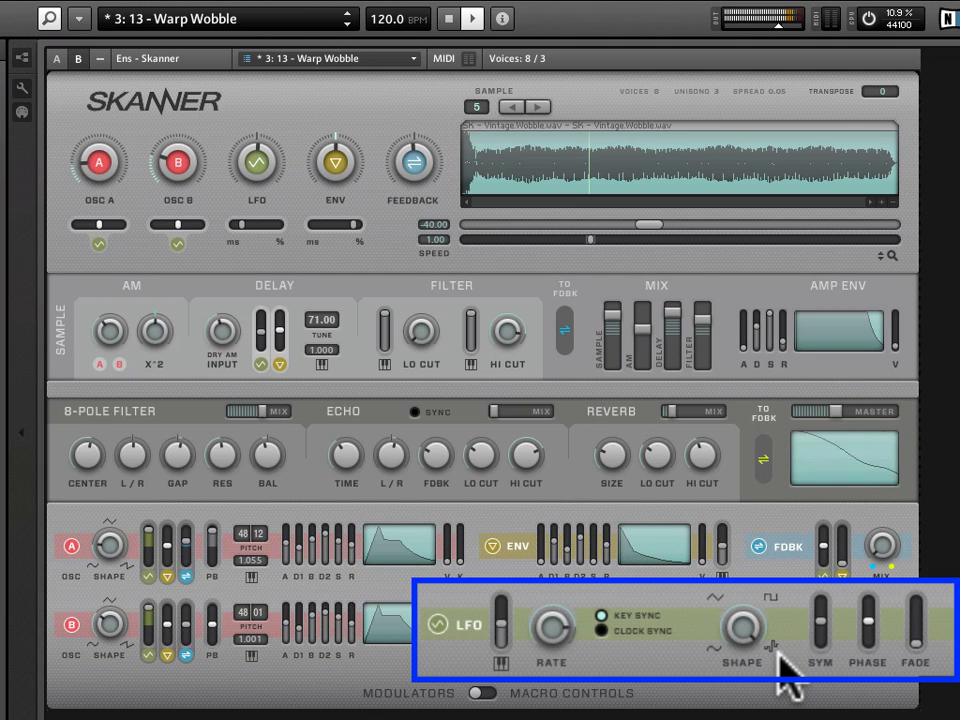
{"action": "mouse_move", "coordinate": [750, 628]}
{"action": "left_mouse_down"}
{"action": "mouse_move", "coordinate": [744, 638]}
{"action": "mouse_move", "coordinate": [750, 579]}
{"action": "left_mouse_up"}
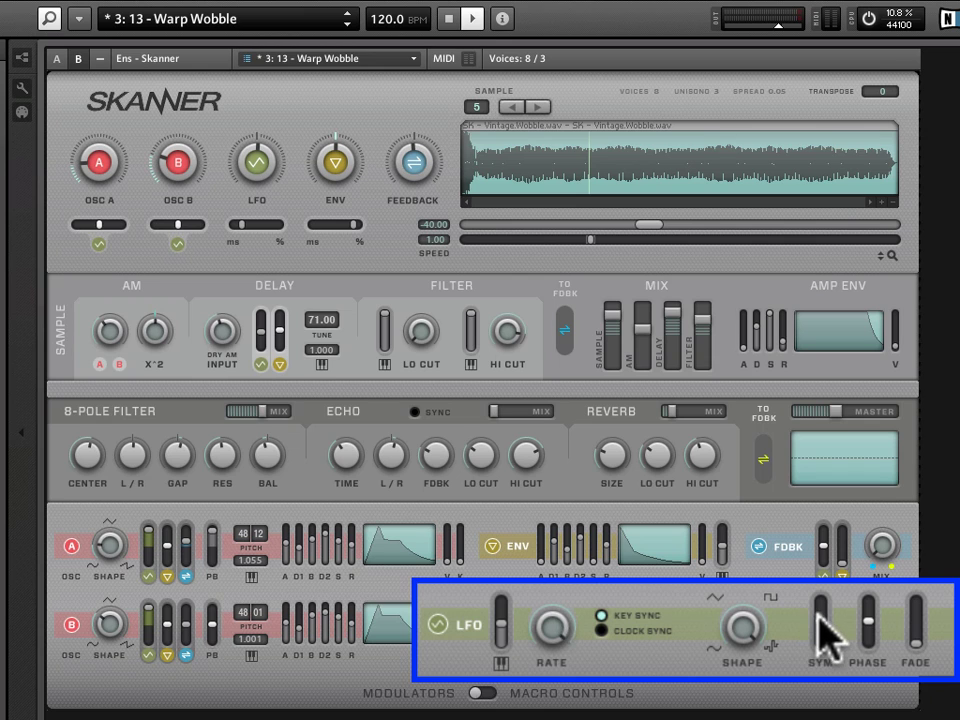
{"action": "left_click_drag", "start_coordinate": [765, 645], "coordinate": [745, 696]}
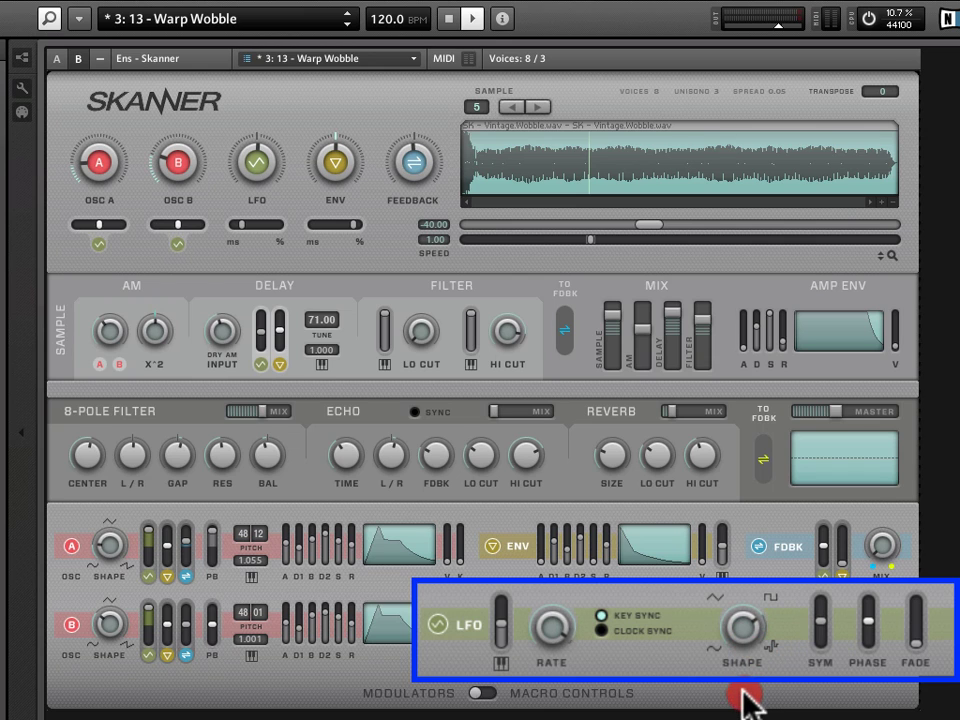
- Sweep the square LFO's symmetry to its maximum and down again, and return it to the middle
{"action": "left_click", "coordinate": [802, 528]}
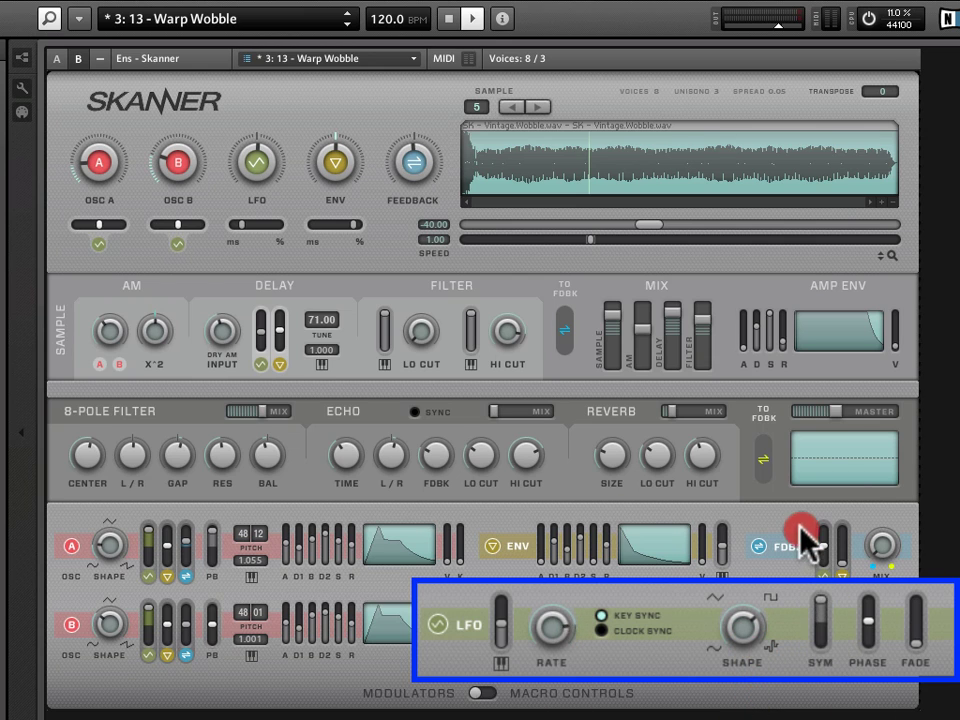
{"action": "left_click_drag", "start_coordinate": [819, 630], "coordinate": [800, 716]}
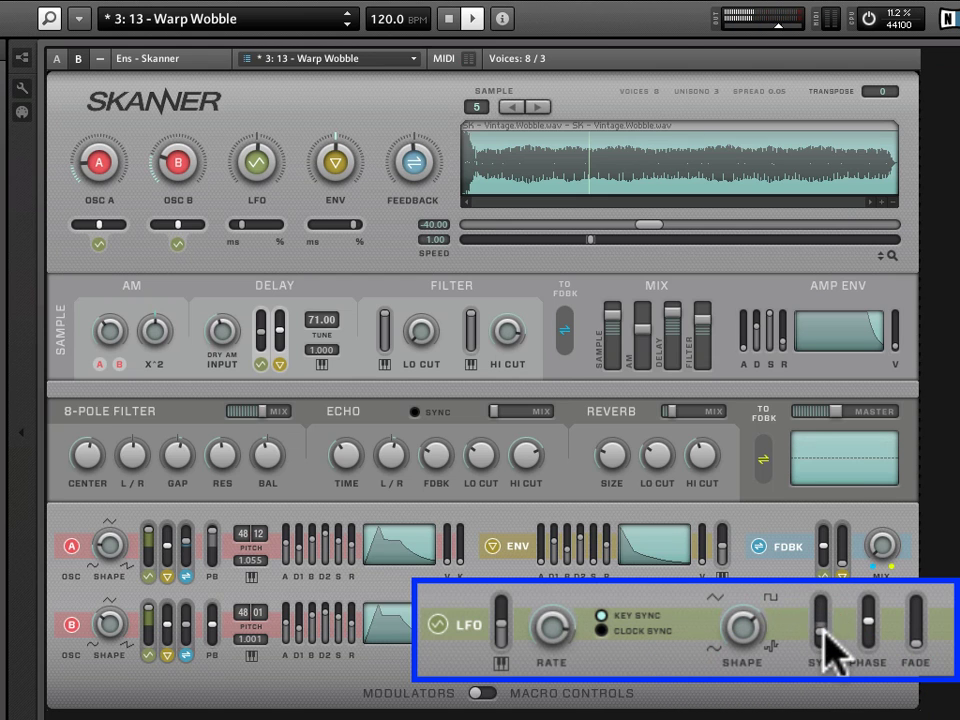
{"action": "left_click_drag", "start_coordinate": [820, 663], "coordinate": [826, 615]}
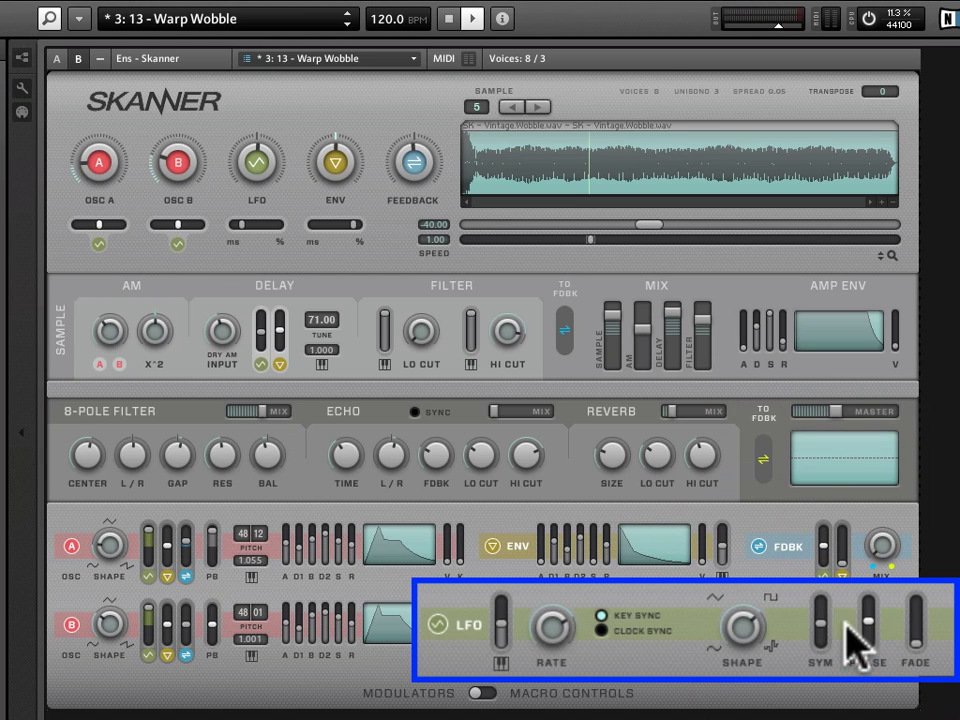
{"action": "left_click", "coordinate": [821, 628]}
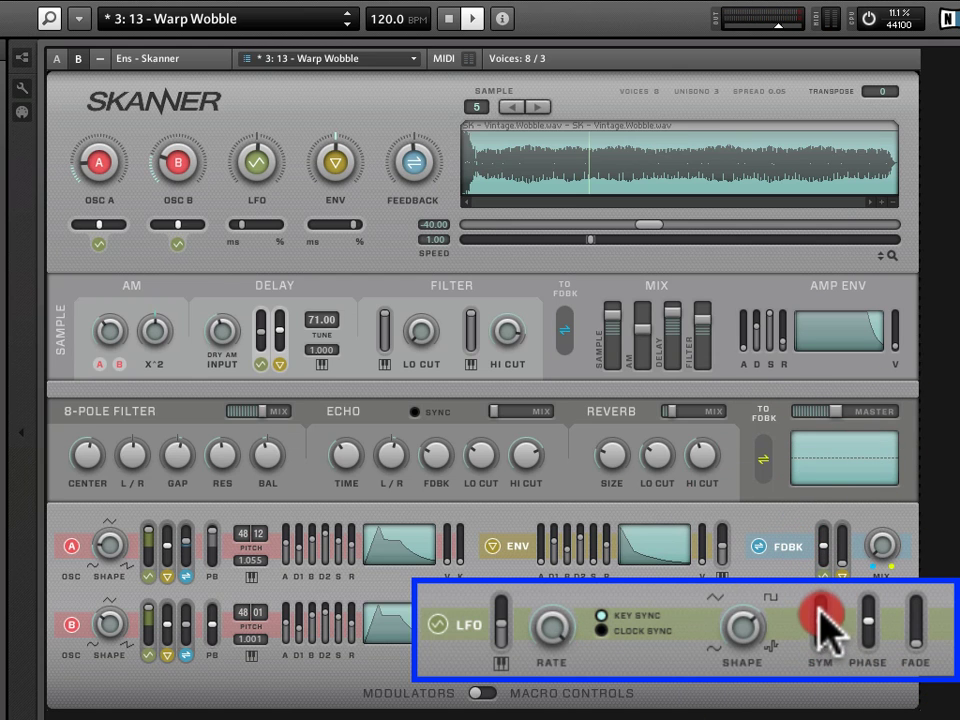
- Raise the LFO's fade close to its maximum and compare the Global LFO in the A view before returning to the B view
{"action": "left_click", "coordinate": [915, 604]}
{"action": "left_click_drag", "start_coordinate": [919, 619], "coordinate": [842, 643]}
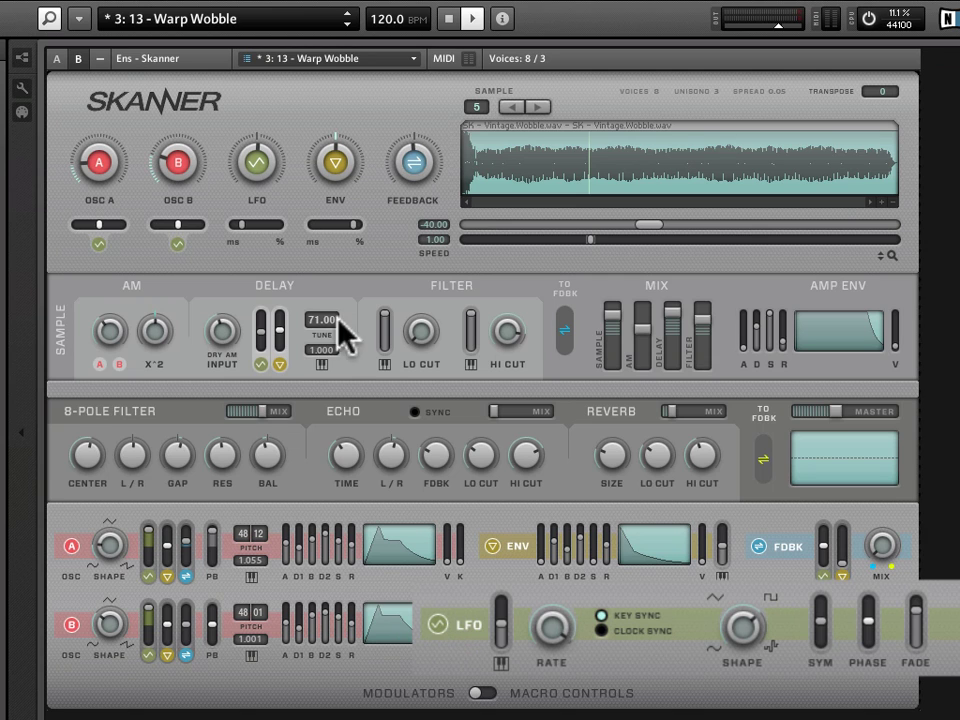
{"action": "left_click", "coordinate": [58, 55]}
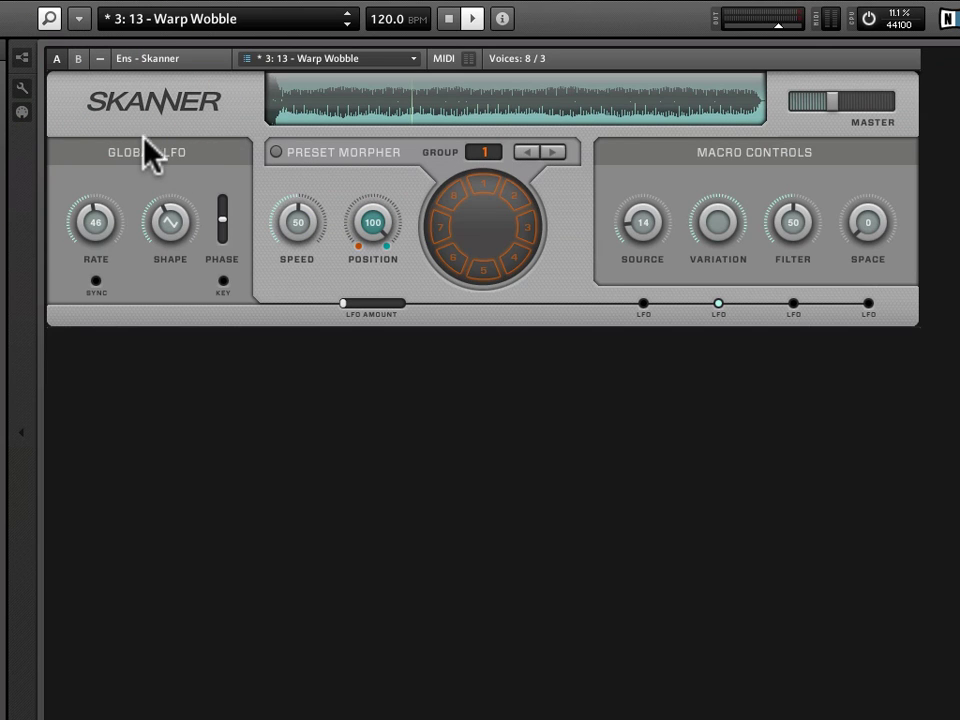
{"action": "left_click", "coordinate": [78, 58]}
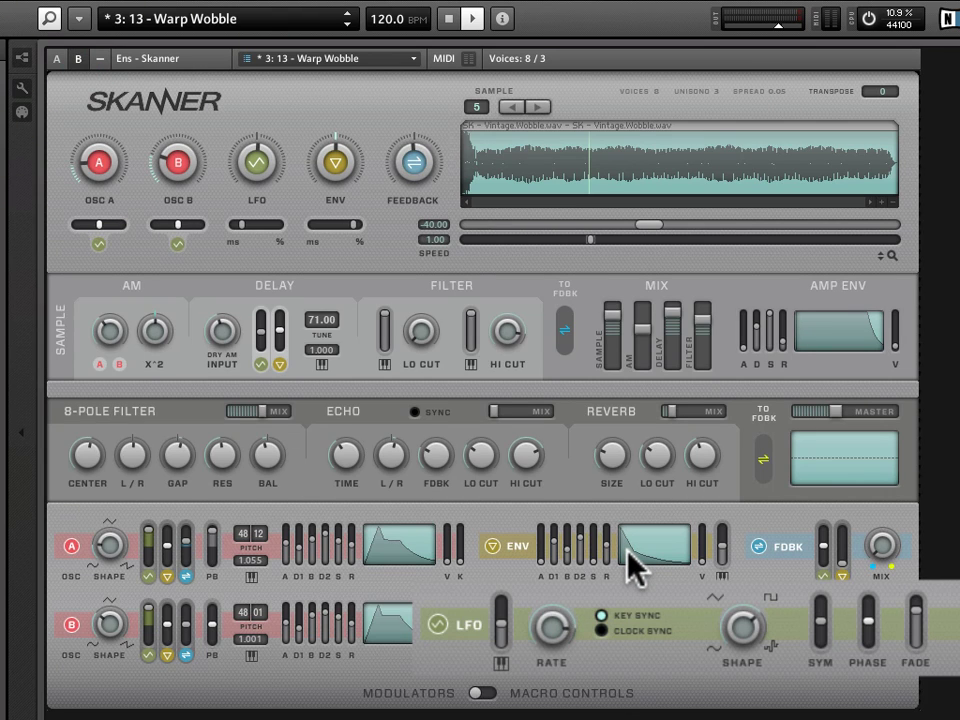